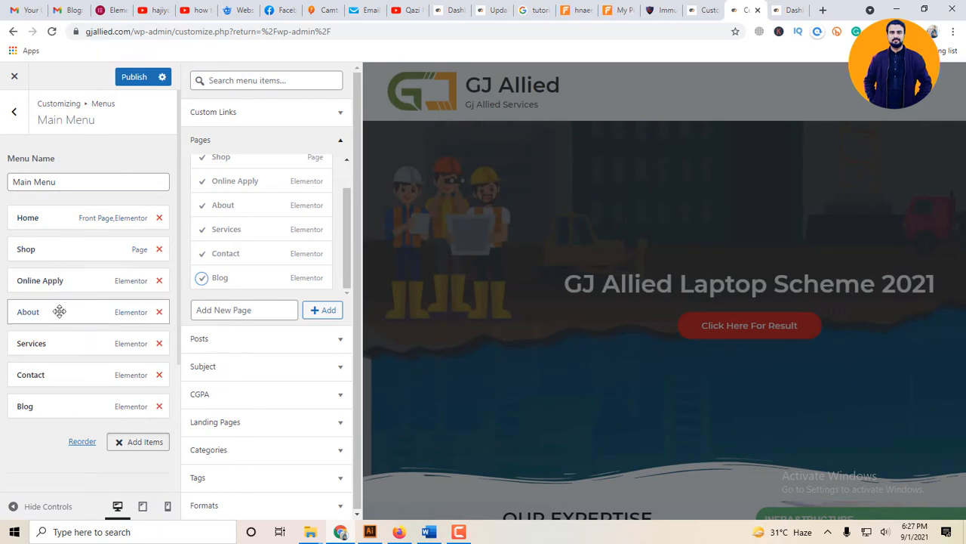
# - Move About and Services directly below Home in the Main Menu order and publish the change
pyautogui.moveTo(59, 317); pyautogui.dragTo(59, 253)
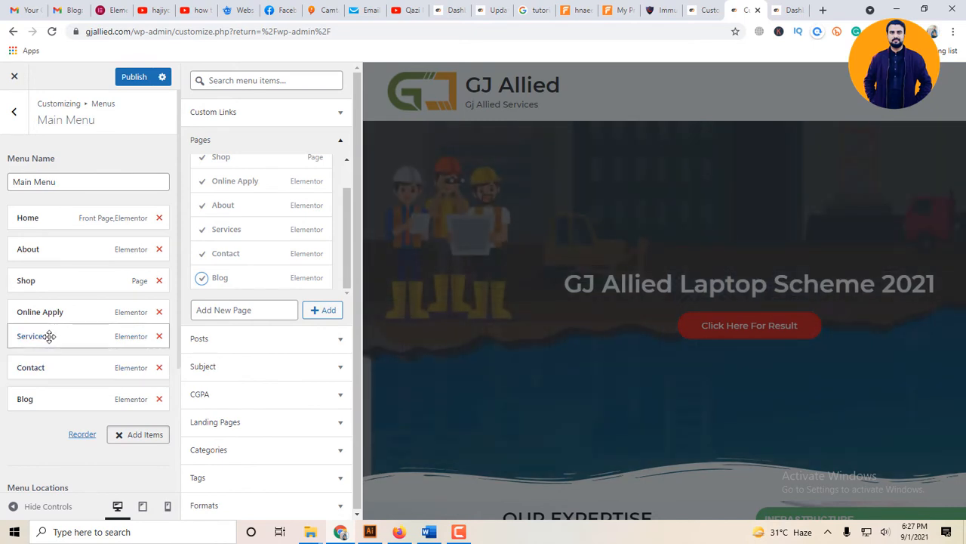
pyautogui.moveTo(48, 337); pyautogui.dragTo(50, 278)
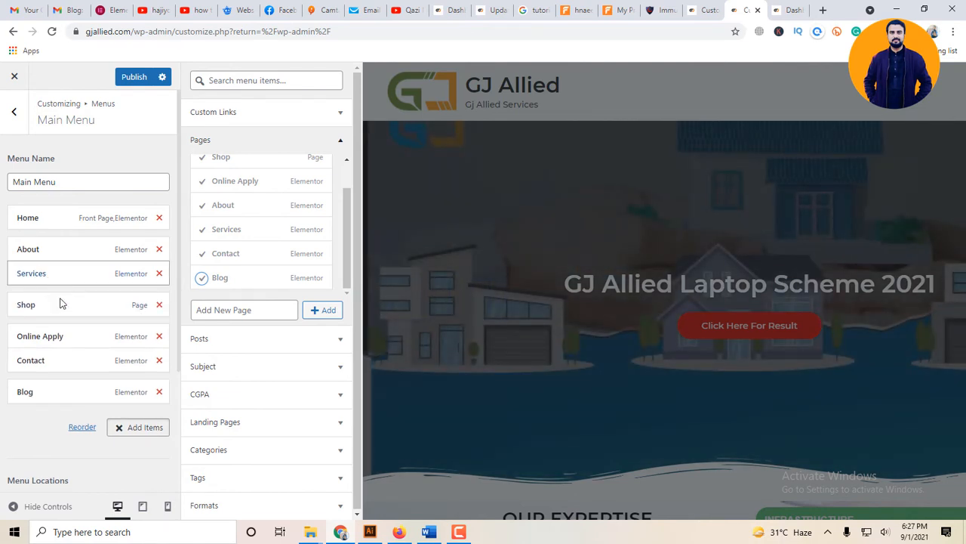
pyautogui.scroll(-1, 117, 392)
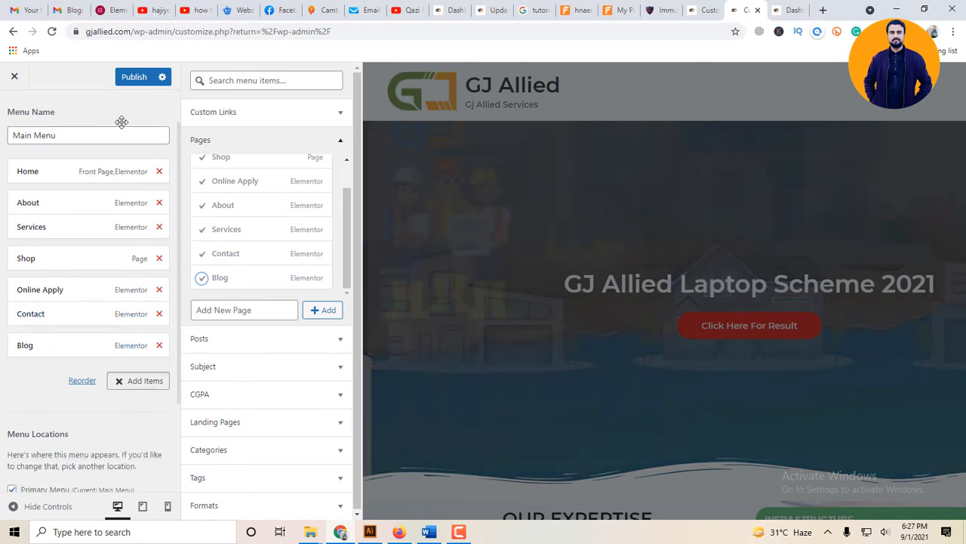
pyautogui.scroll(-2, 122, 122)
pyautogui.click(142, 79)
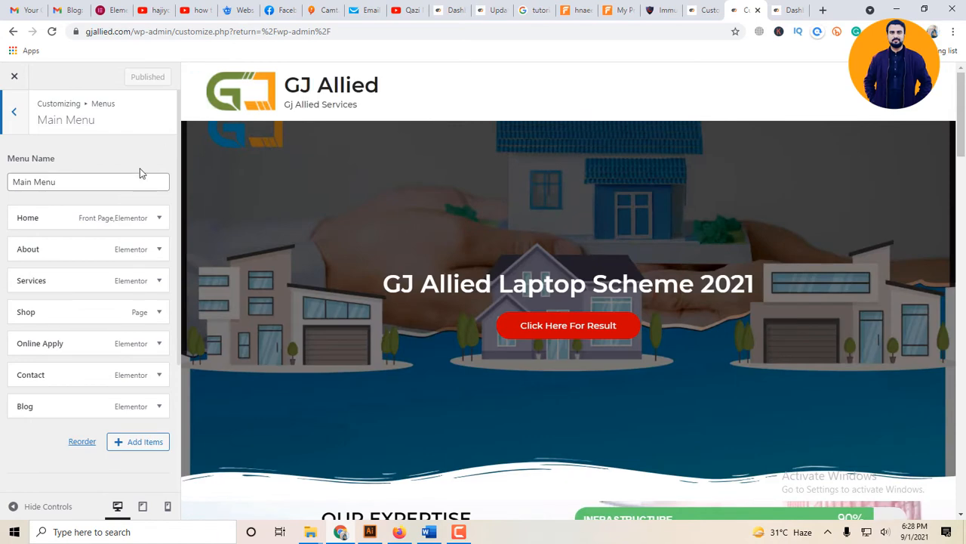
# - Turn off the Disable Menu option in the header's Primary Menu settings and publish
pyautogui.click(15, 115)
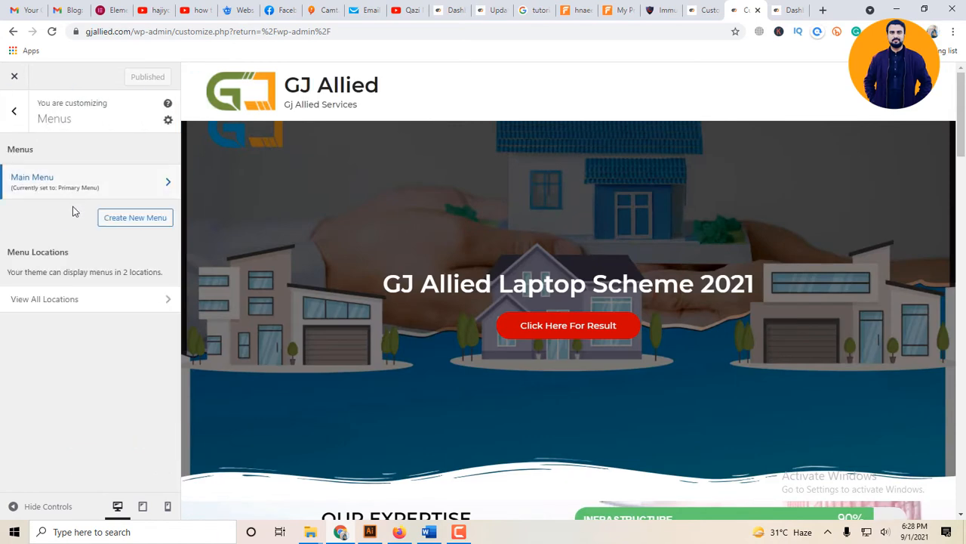
pyautogui.click(11, 121)
pyautogui.click(103, 266)
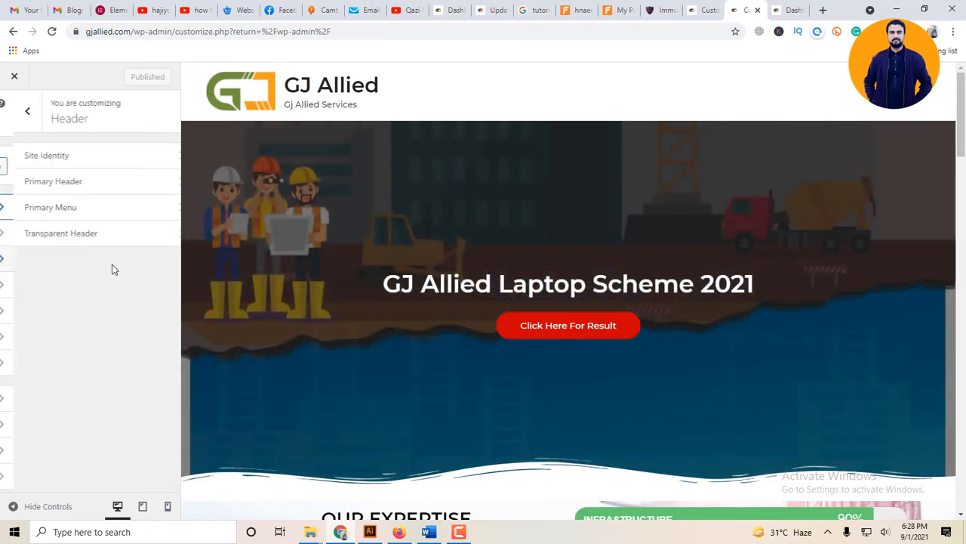
pyautogui.click(73, 207)
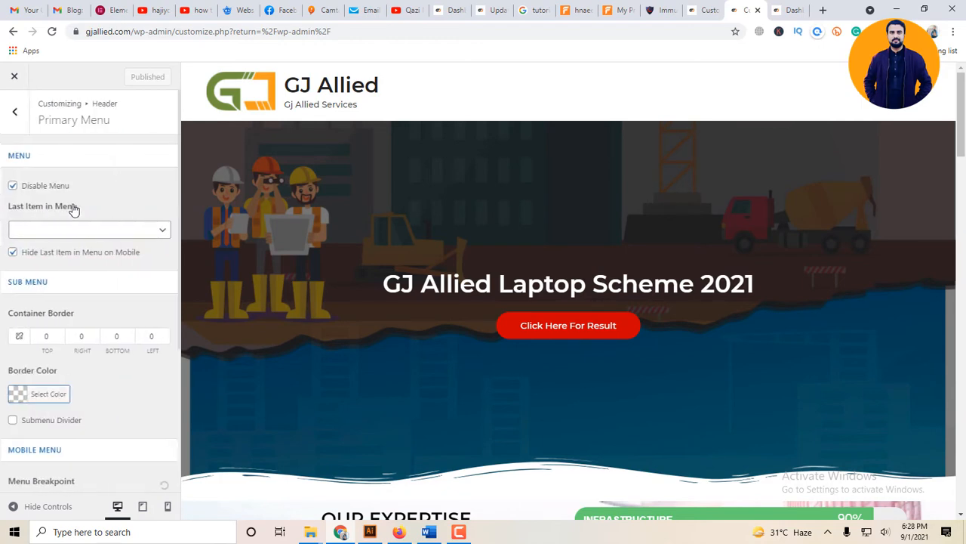
pyautogui.click(28, 189)
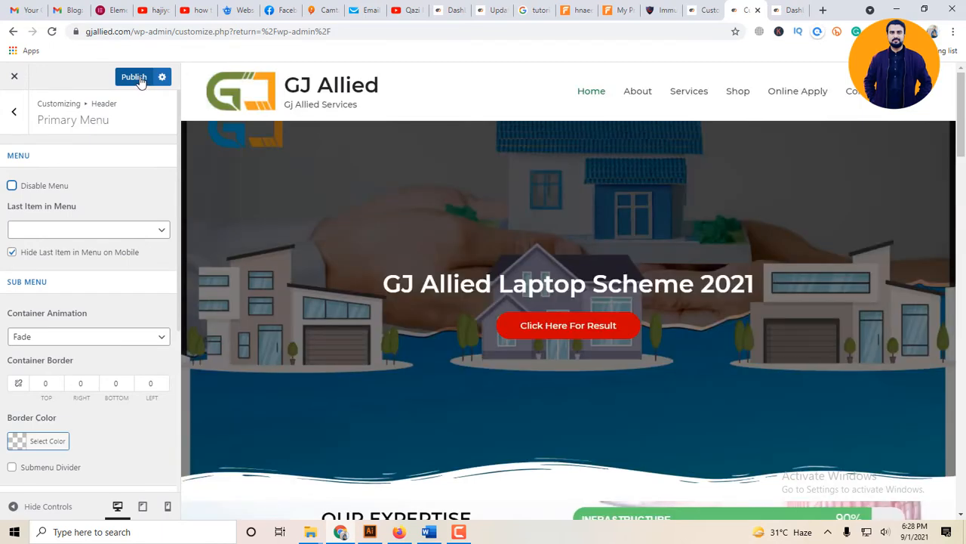
pyautogui.click(140, 82)
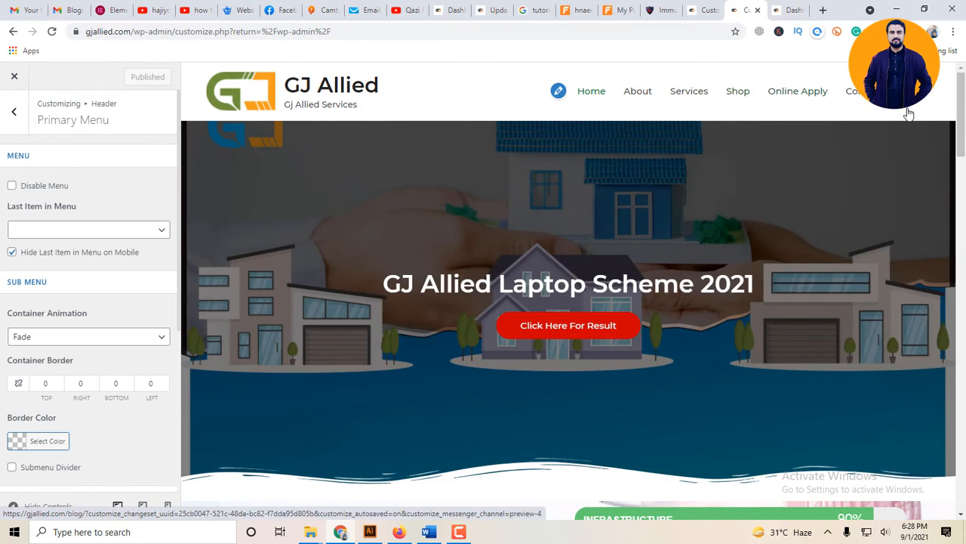
# - Create a new page named Test from the Main Menu's item options and add it to the menu
pyautogui.click(12, 115)
pyautogui.click(10, 118)
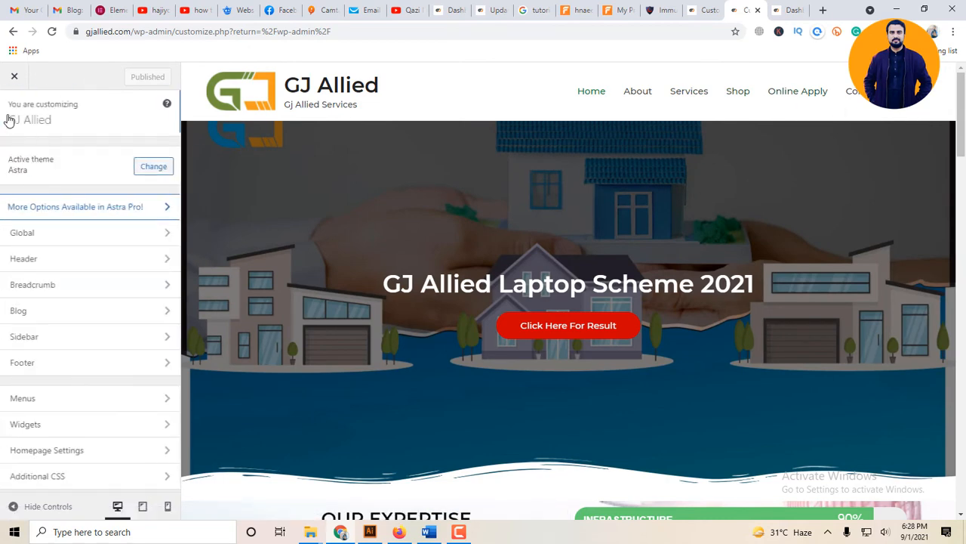
pyautogui.click(86, 399)
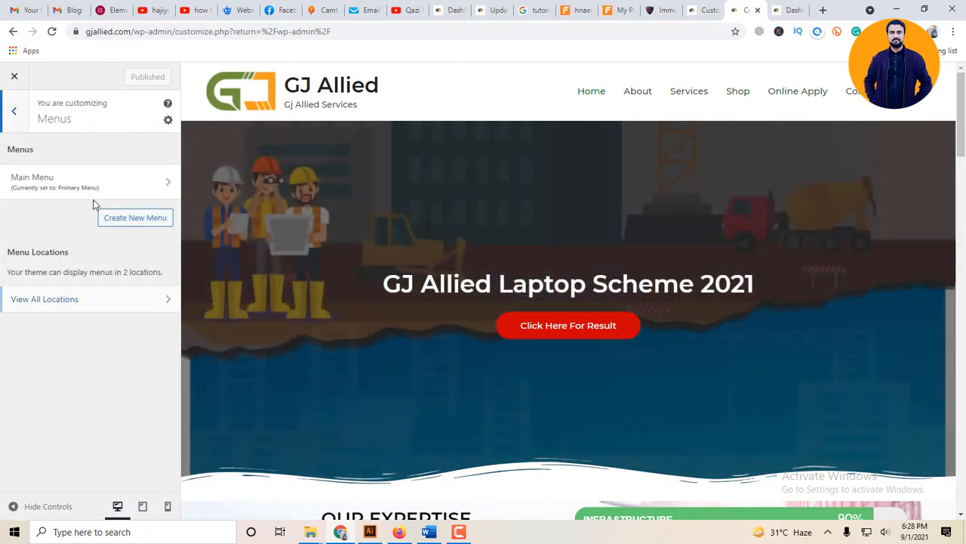
pyautogui.click(89, 183)
pyautogui.scroll(-3, 110, 272)
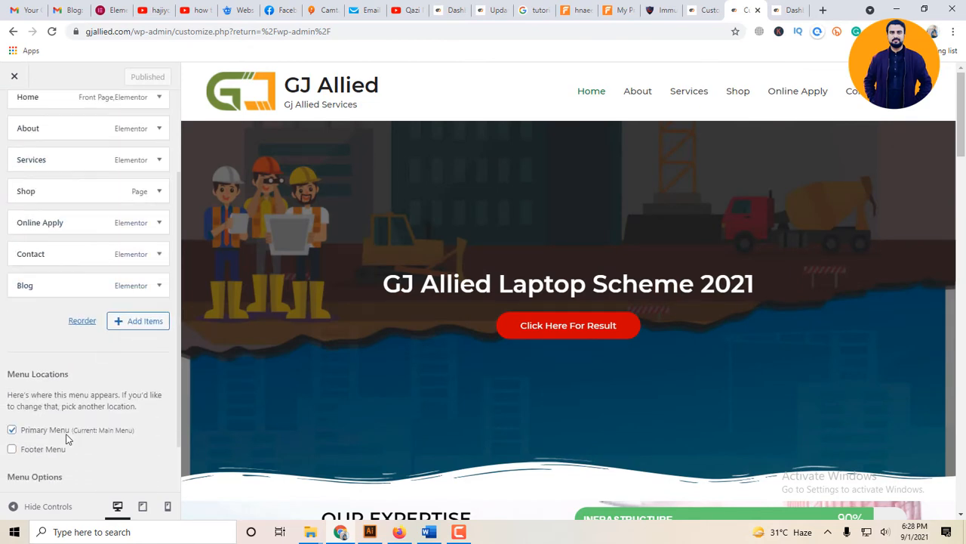
pyautogui.scroll(-2, 140, 343)
pyautogui.scroll(5, 143, 343)
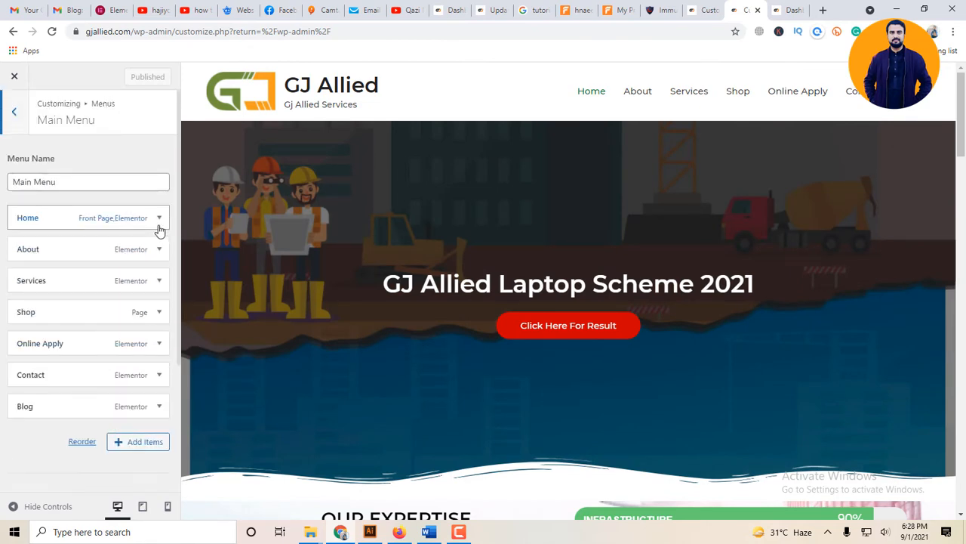
pyautogui.click(129, 444)
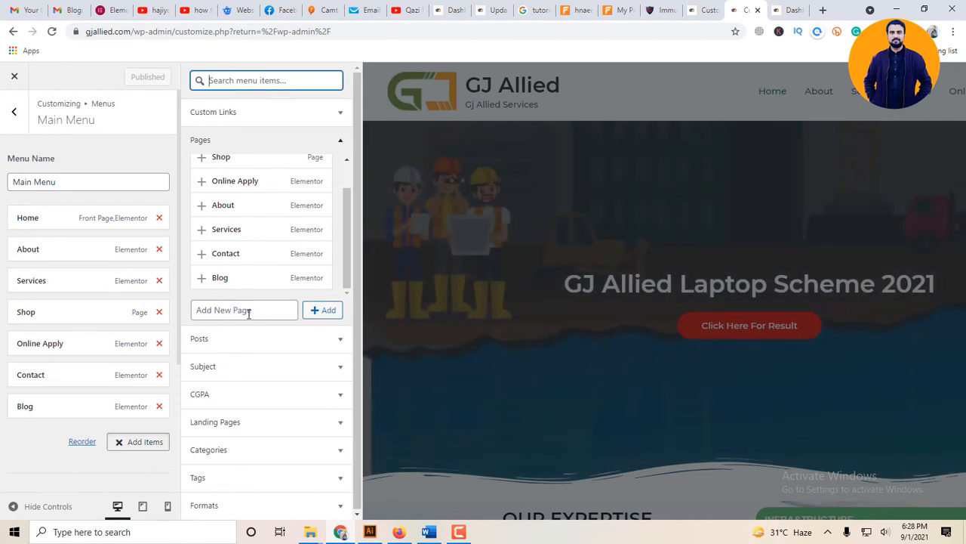
pyautogui.click(248, 311)
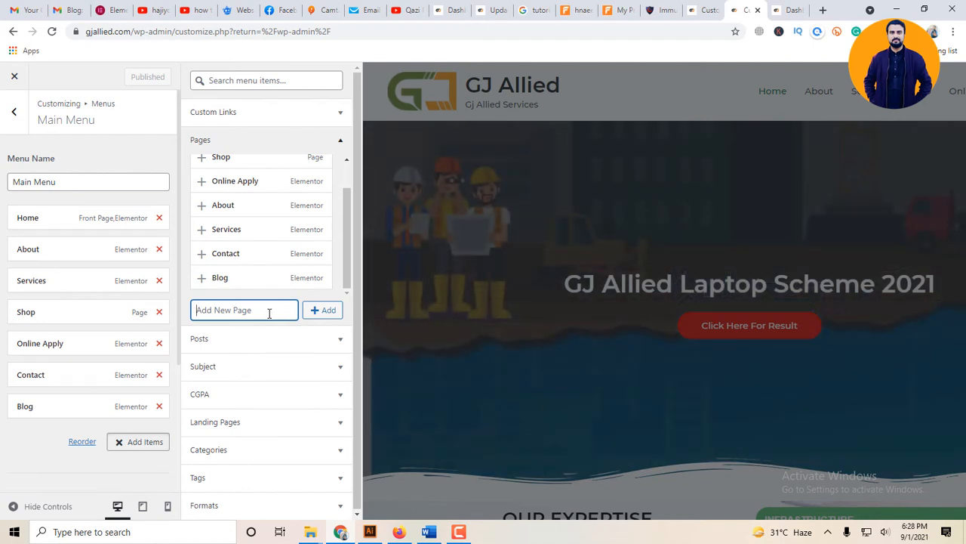
pyautogui.write('Test')
pyautogui.click(325, 306)
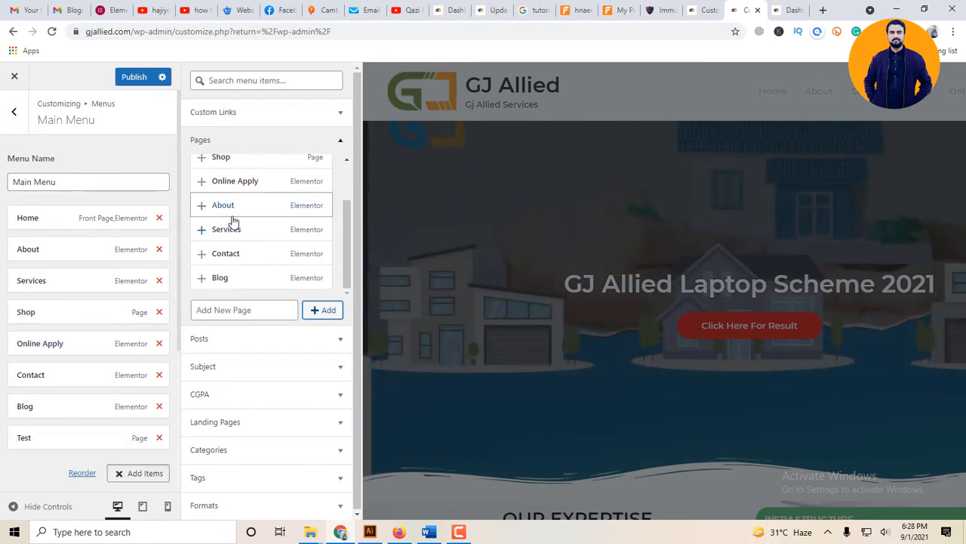
# - Add the existing Test page to the Main Menu a second time and remove the duplicate entry
pyautogui.scroll(2, 256, 242)
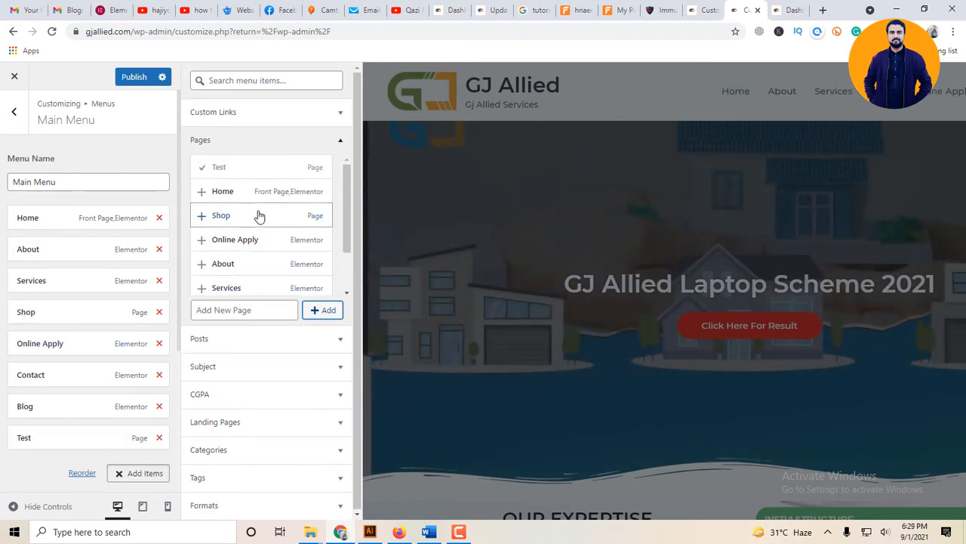
pyautogui.click(249, 175)
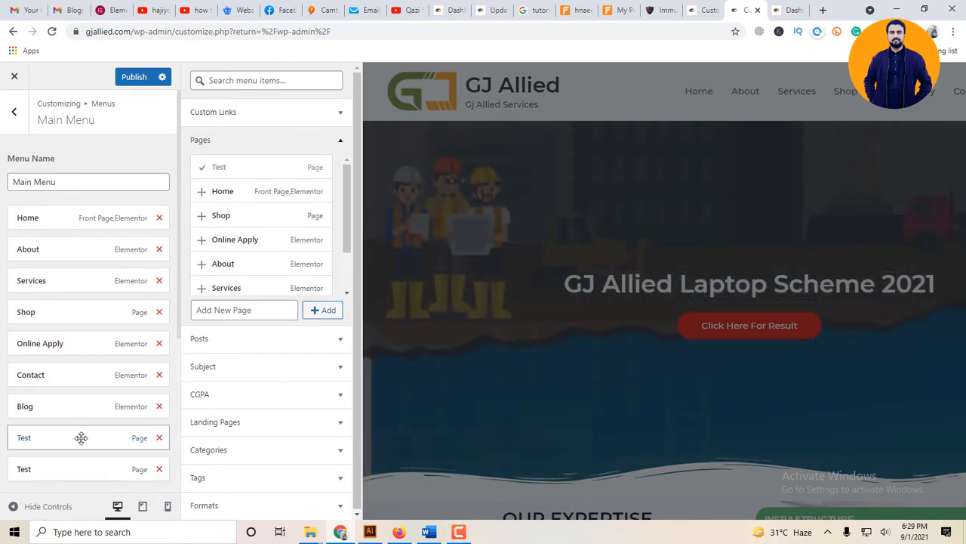
pyautogui.click(159, 469)
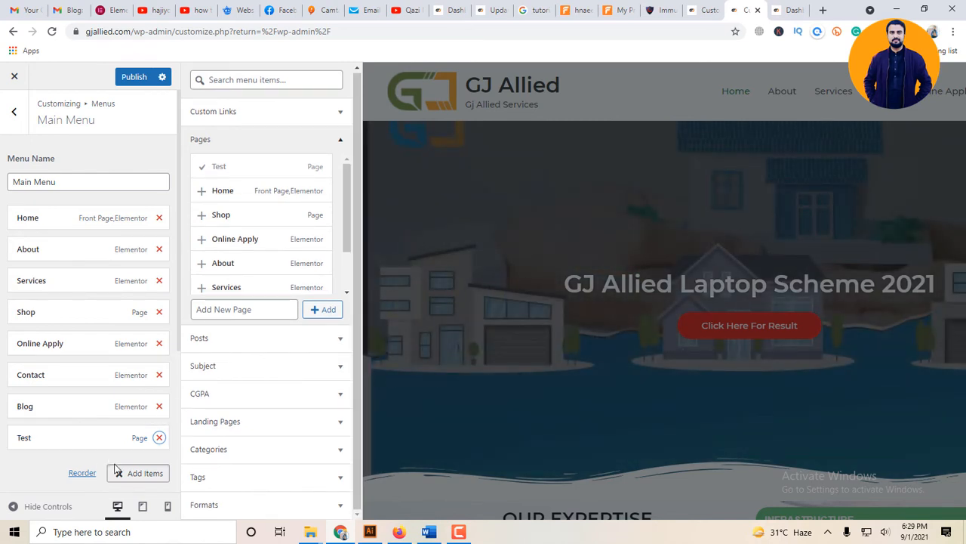
# - Publish the Main Menu with the Test page added
pyautogui.scroll(-3, 106, 451)
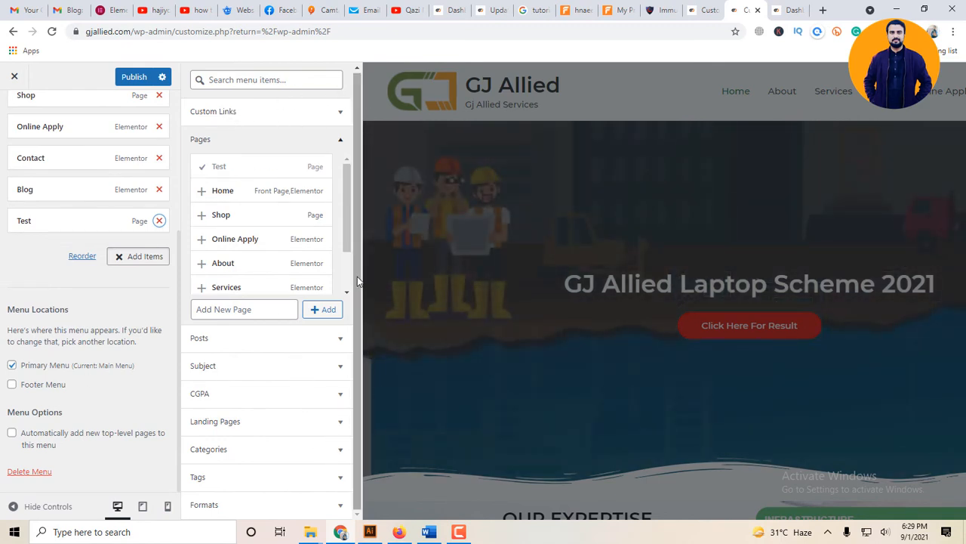
pyautogui.scroll(4, 113, 249)
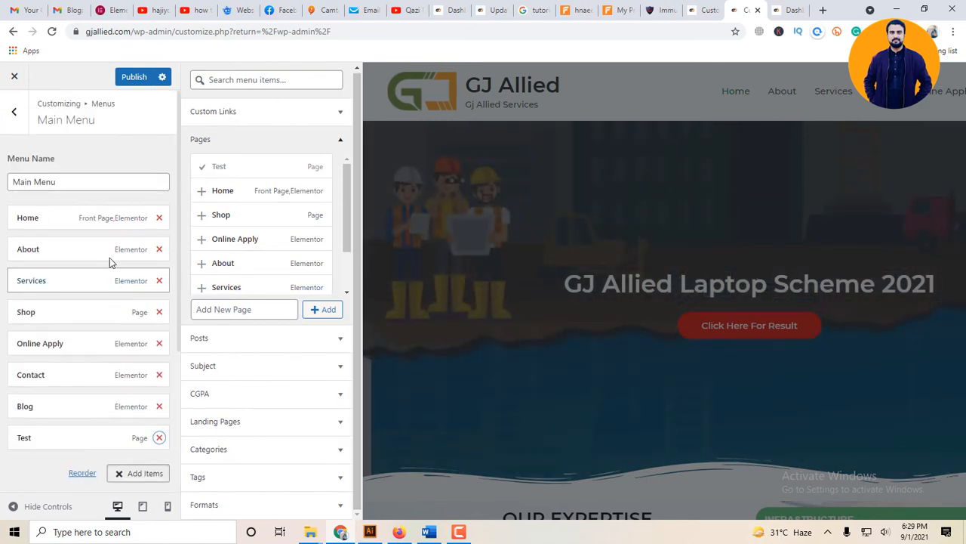
pyautogui.click(139, 76)
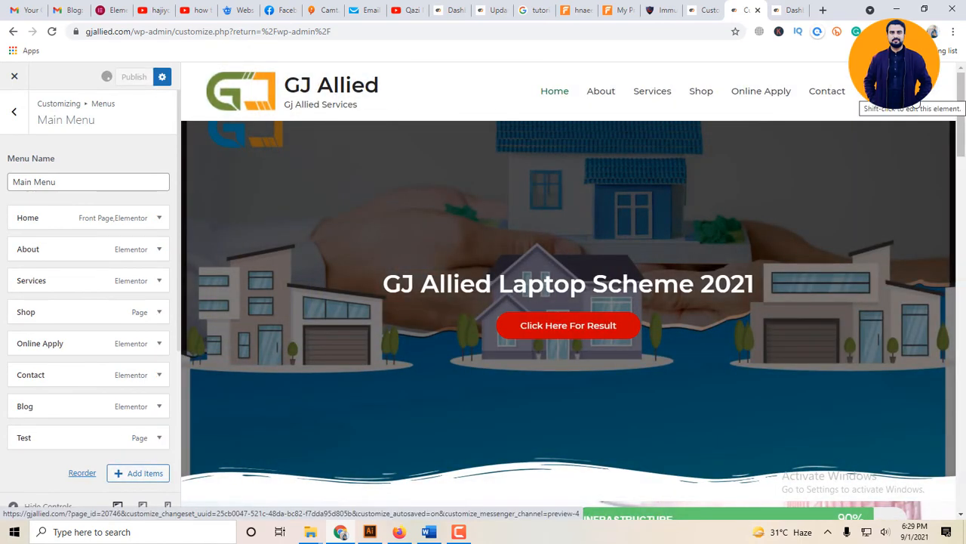
# - Set the Main Menu to automatically add new top-level pages and publish the setting
pyautogui.scroll(-3, 97, 390)
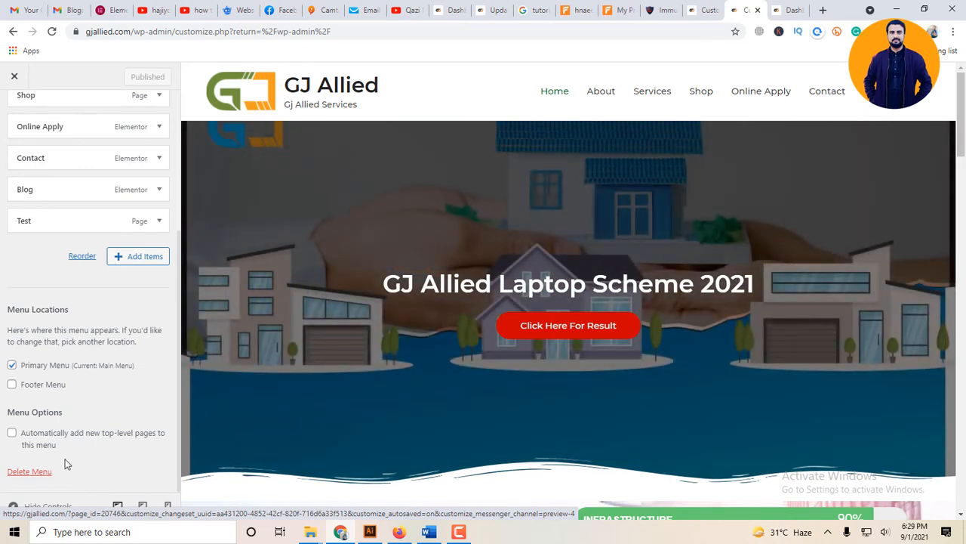
pyautogui.click(12, 435)
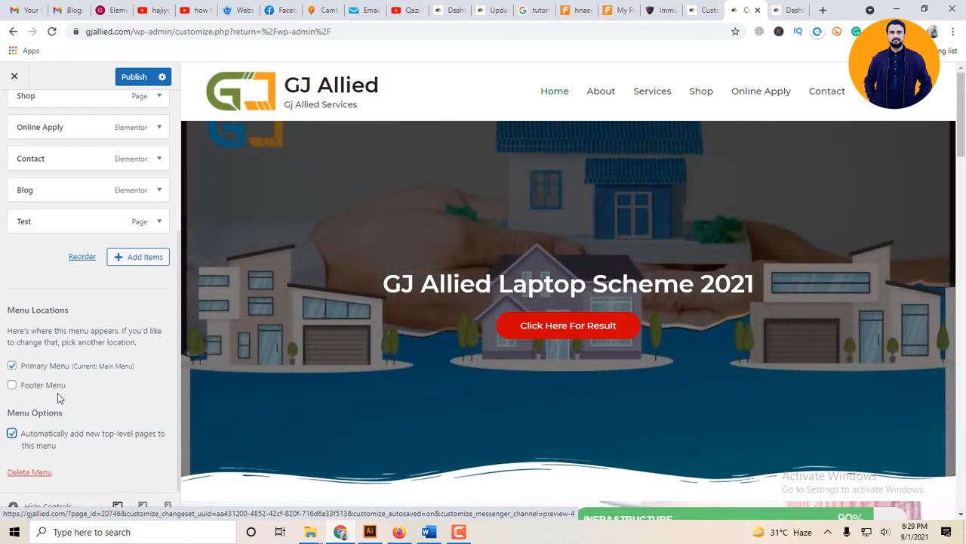
pyautogui.scroll(3, 57, 392)
pyautogui.click(130, 80)
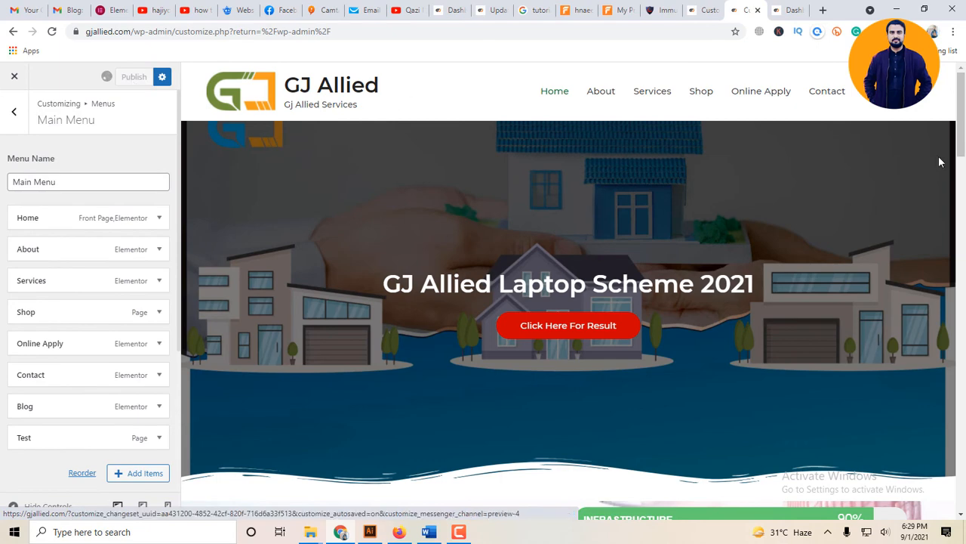
# - Nest Shop and Online Apply as sub-items under Services in the Main Menu and publish
pyautogui.scroll(-1, 163, 273)
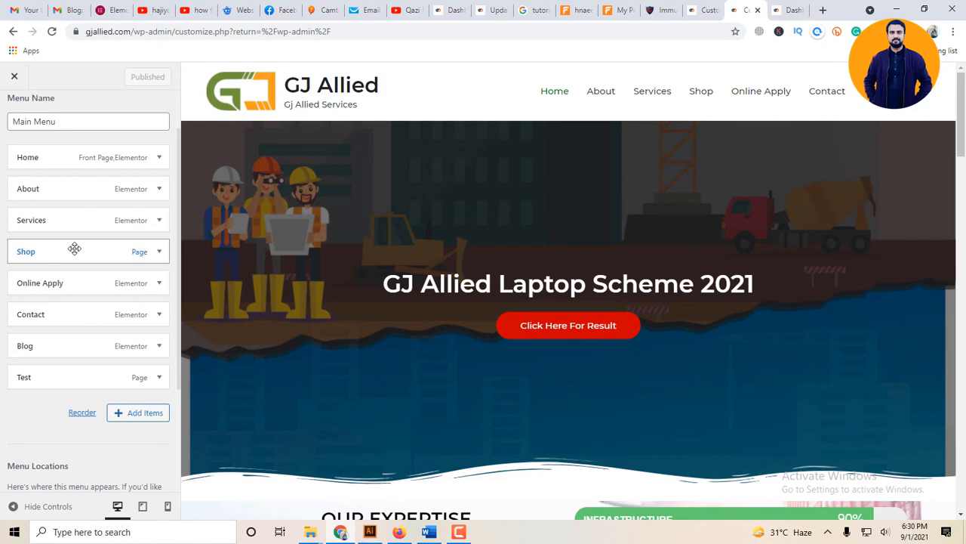
pyautogui.moveTo(74, 249); pyautogui.dragTo(87, 246)
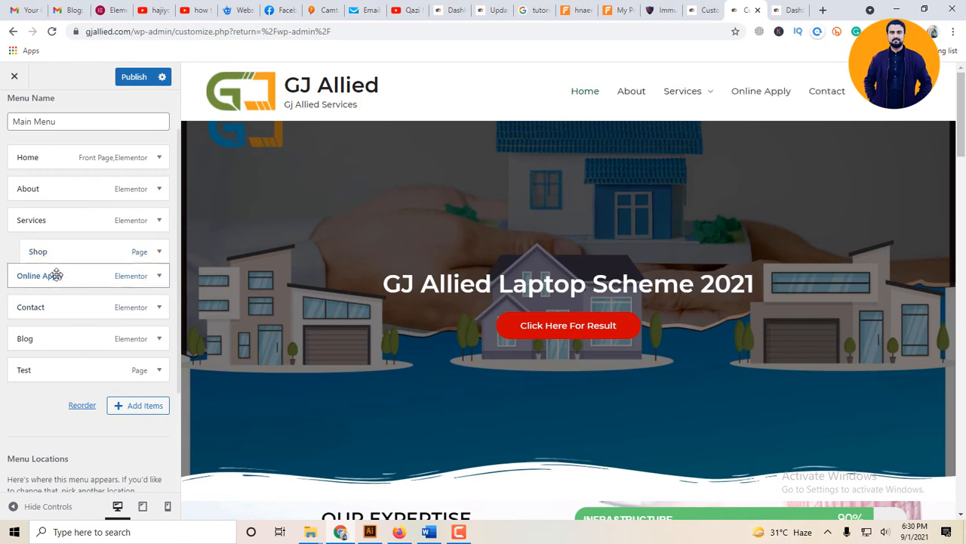
pyautogui.moveTo(57, 274); pyautogui.dragTo(72, 277)
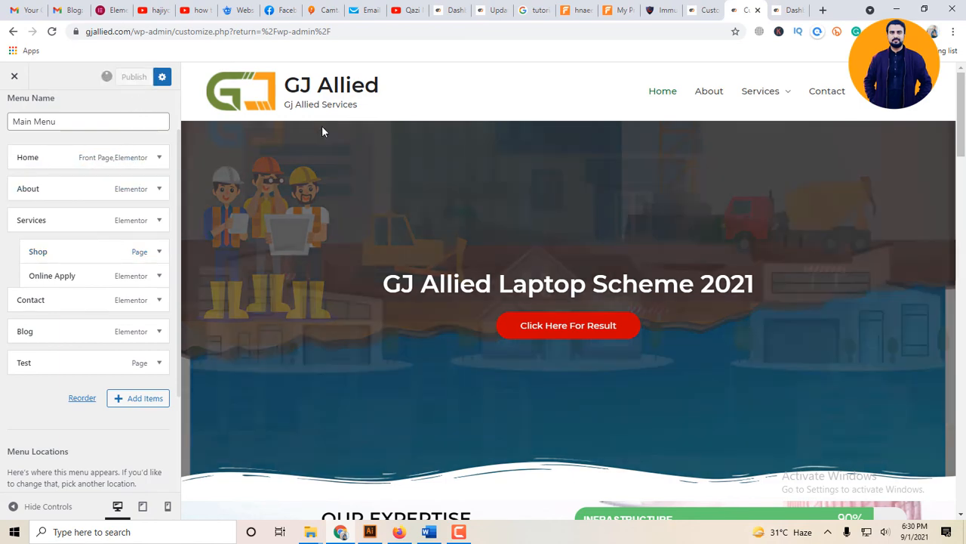
pyautogui.moveTo(794, 101)
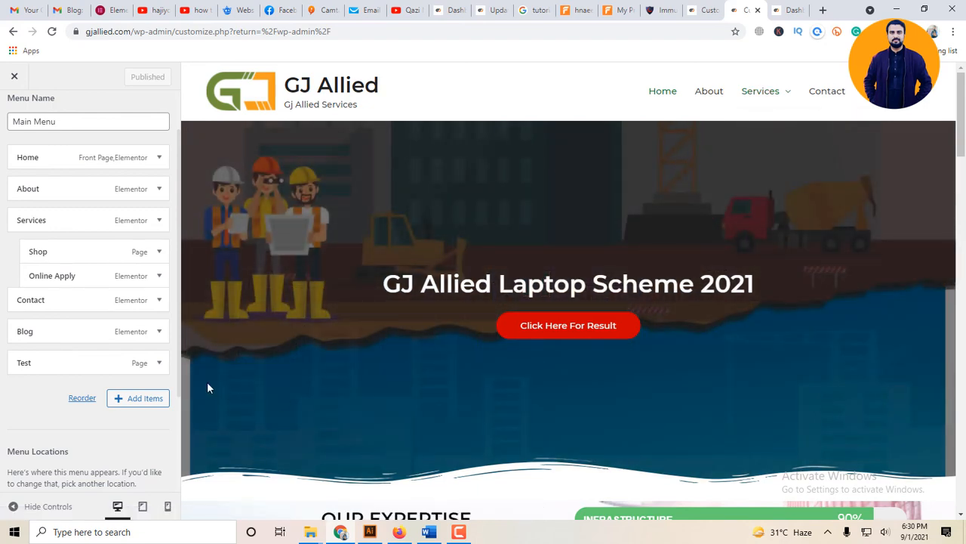
# - Leave the customizer, open the live site in a new browser tab and inspect the Services submenu
pyautogui.click(14, 78)
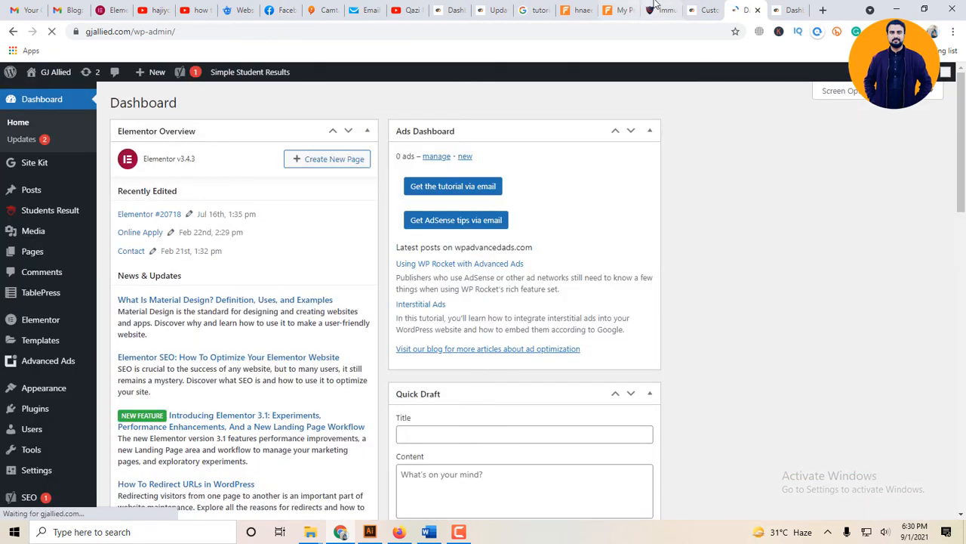
pyautogui.click(706, 10)
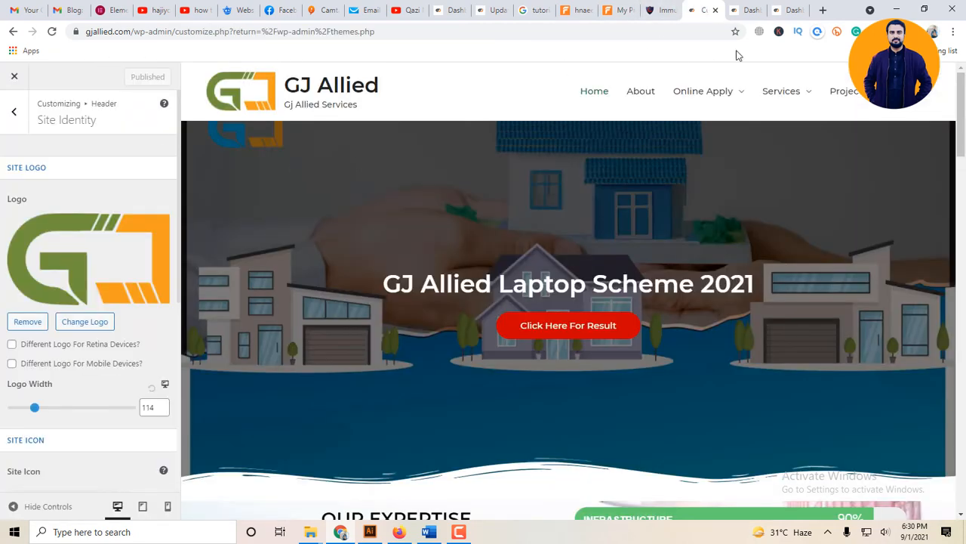
pyautogui.click(746, 10)
pyautogui.moveTo(47, 73)
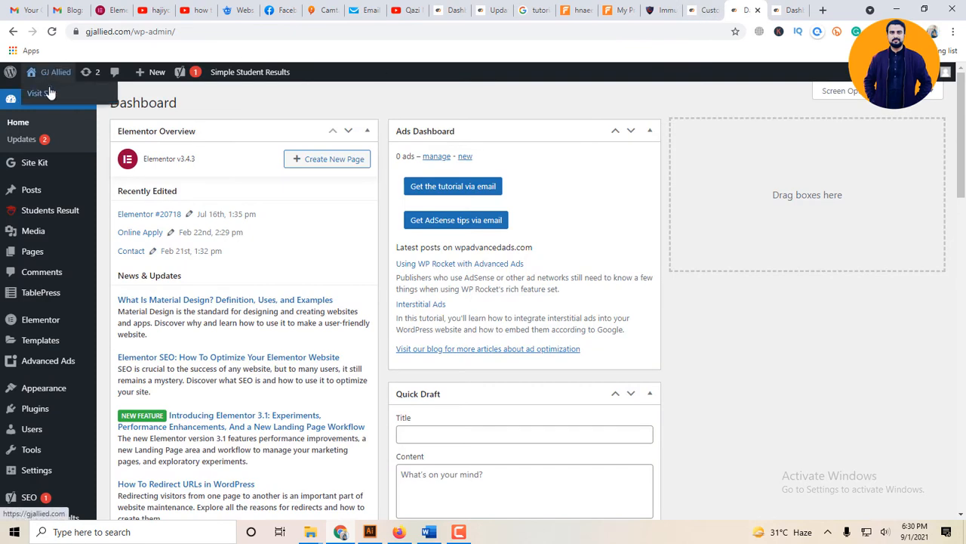
pyautogui.keyDown('ctrl'); pyautogui.click(50, 92); pyautogui.keyUp('ctrl')
pyautogui.click(742, 8)
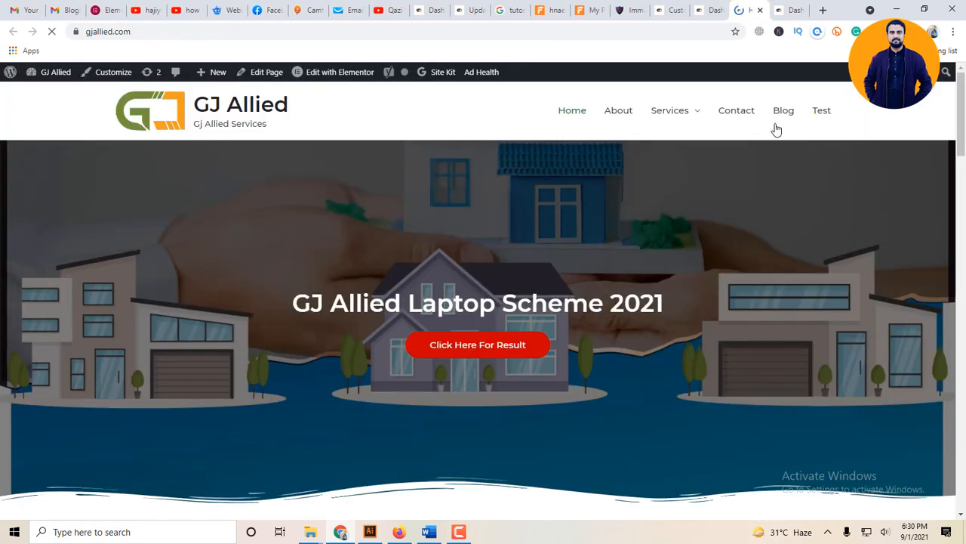
pyautogui.moveTo(690, 116)
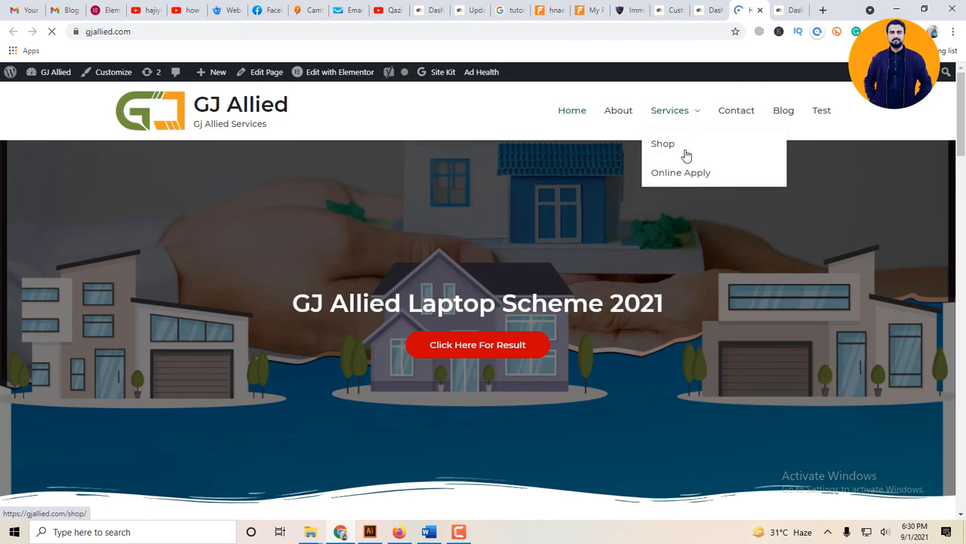